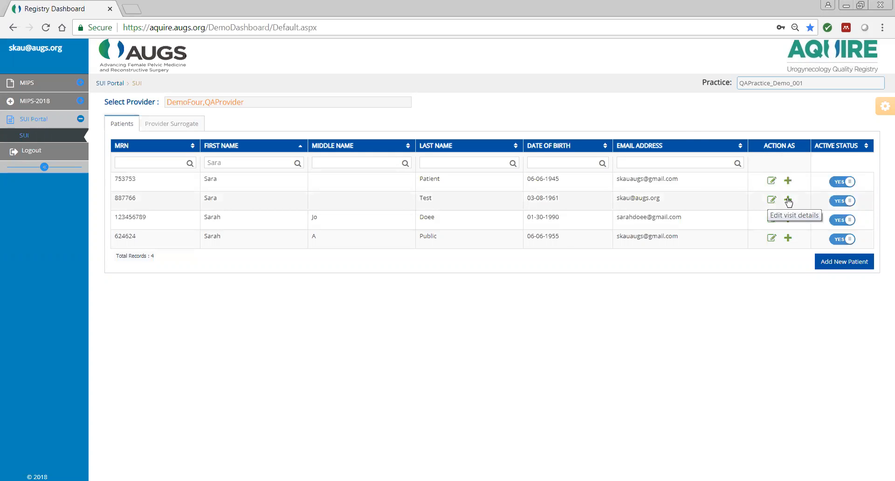
Start a surgery visit for the second patient in the list and set its date of visit to 07-17-2018.
{"action": "left_click", "coordinate": [787, 200]}
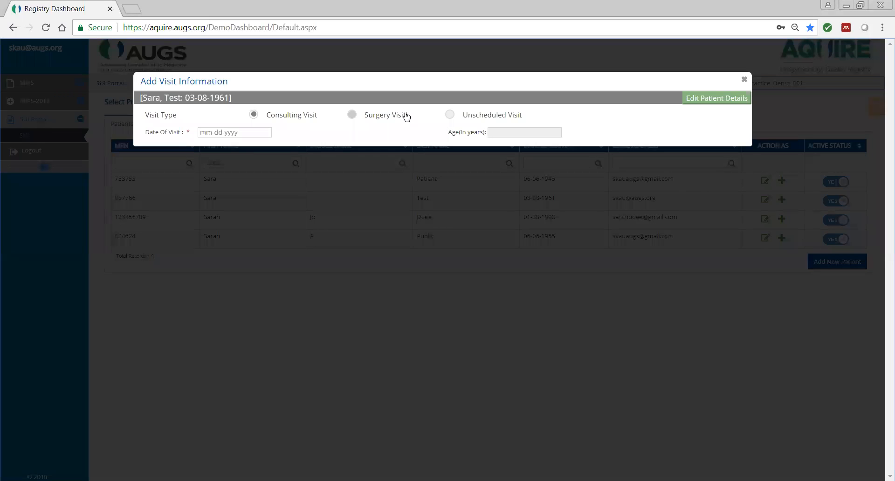
{"action": "left_click", "coordinate": [353, 116]}
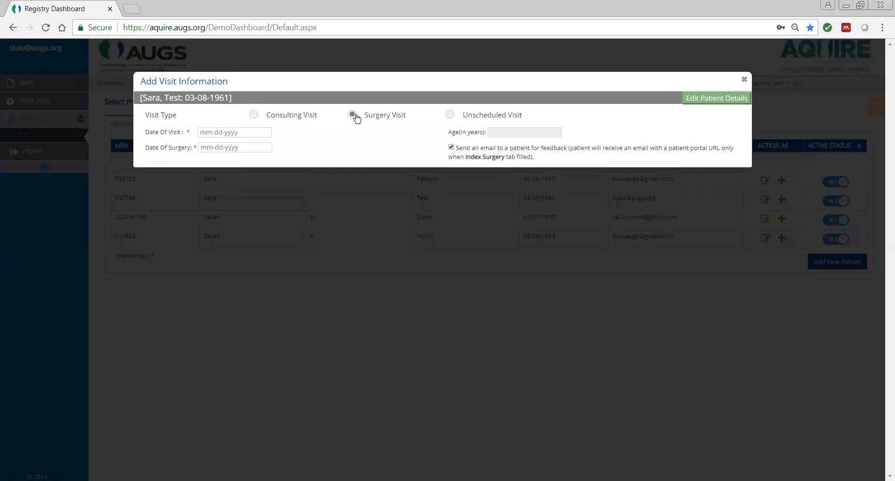
{"action": "left_click", "coordinate": [242, 134]}
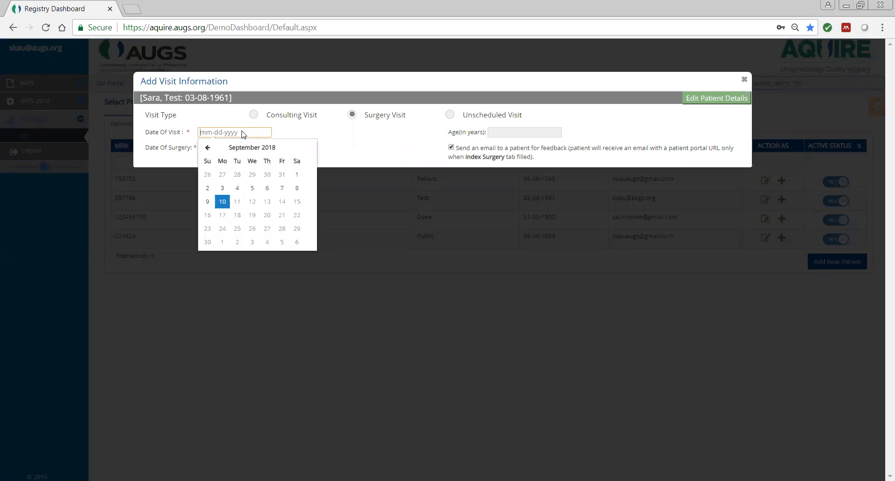
{"action": "left_click", "coordinate": [207, 147]}
{"action": "left_click", "coordinate": [207, 148]}
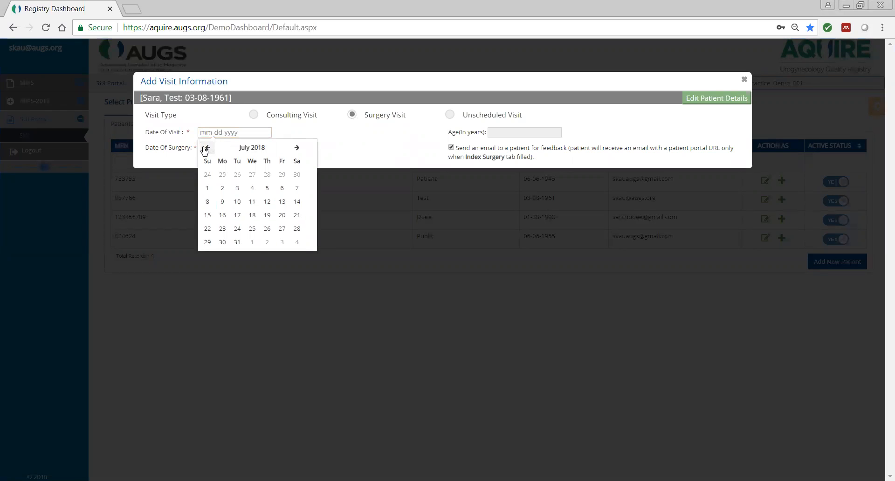
{"action": "left_click", "coordinate": [237, 215]}
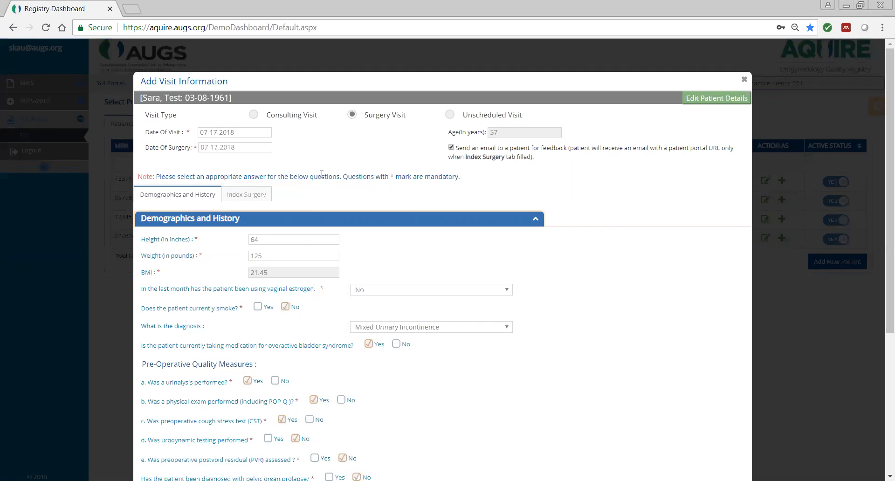
In Index Surgery, answer Yes for alternatives discussed and pre-operative antibiotics, and choose Burch or Marshall-Marchetti-Krantz procedure as the incontinence procedure.
{"action": "left_click", "coordinate": [245, 196]}
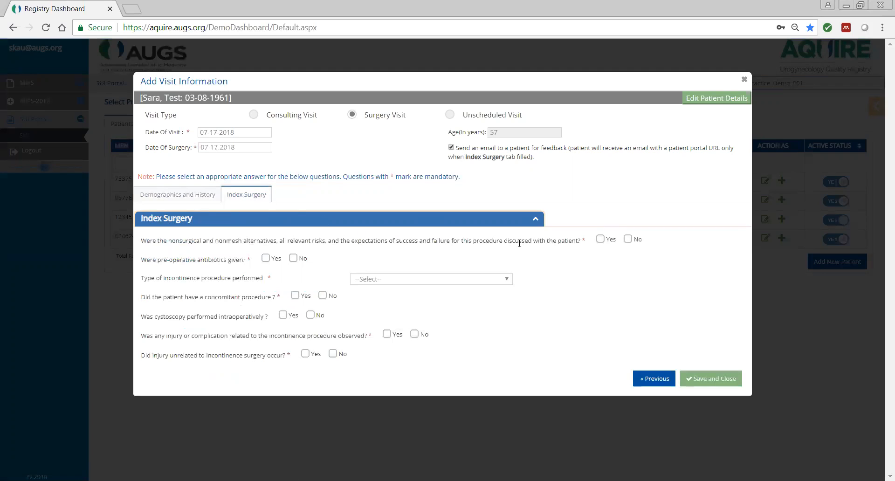
{"action": "left_click", "coordinate": [601, 240]}
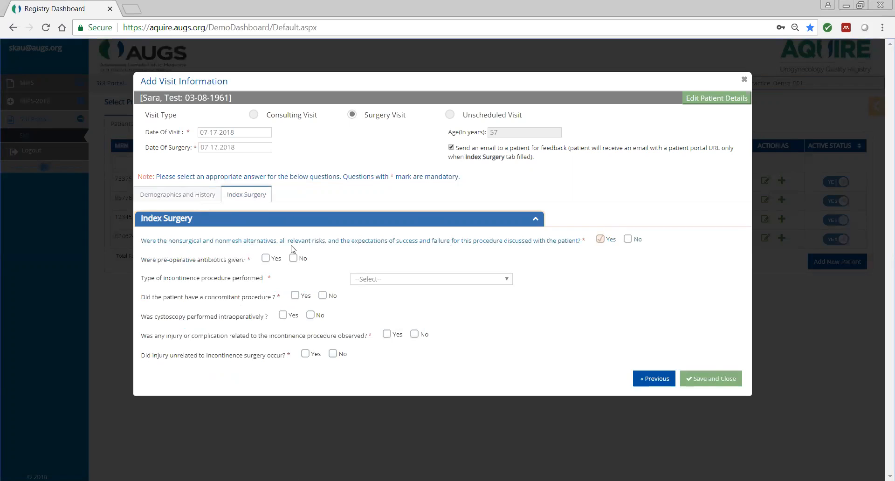
{"action": "left_click", "coordinate": [266, 262]}
{"action": "left_click", "coordinate": [394, 282]}
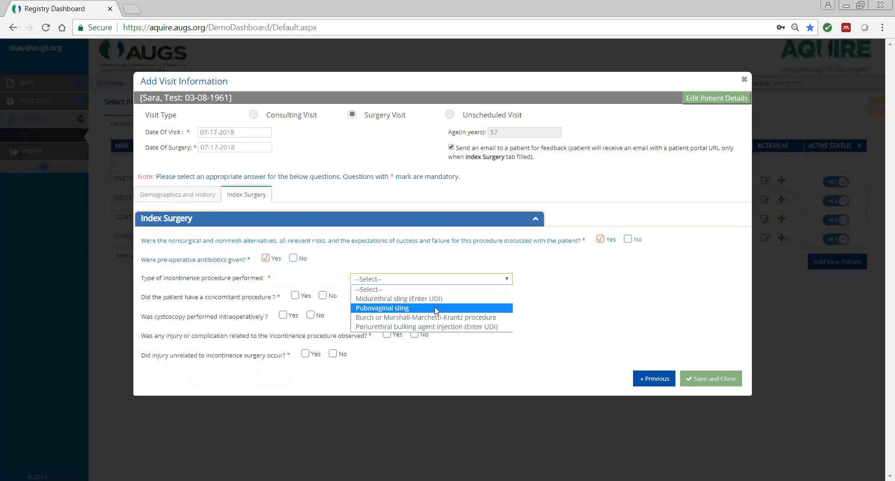
{"action": "left_click", "coordinate": [438, 318]}
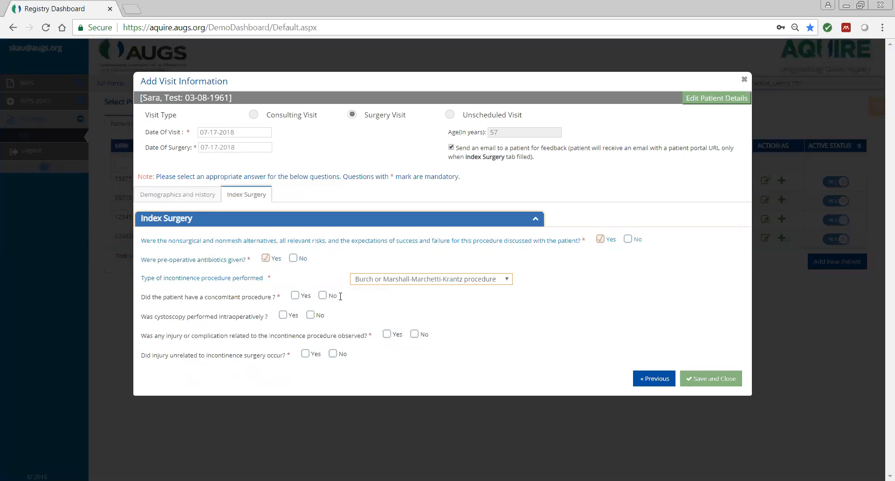
Record that the patient had a concomitant procedure and set its procedure type to Hysterectomy.
{"action": "left_click", "coordinate": [295, 296]}
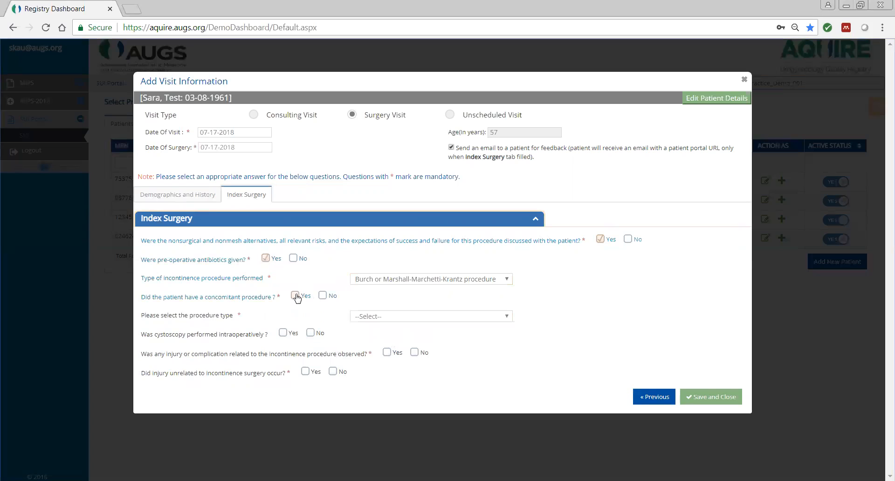
{"action": "left_click", "coordinate": [387, 316]}
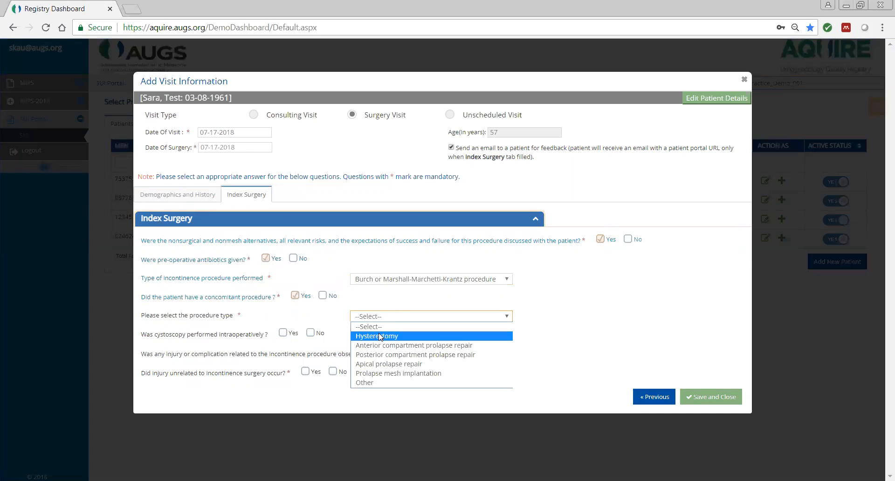
{"action": "left_click", "coordinate": [380, 335]}
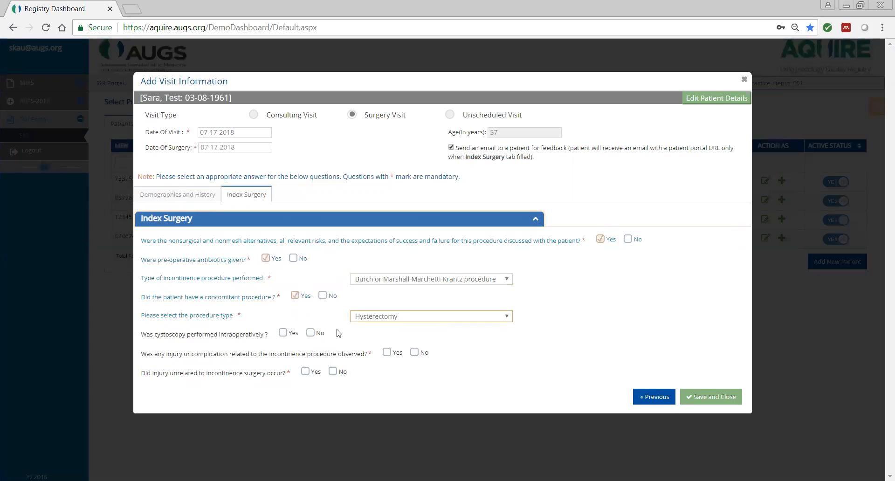
Answer Yes to intraoperative cystoscopy and No to both the procedure-related injury or complication and the unrelated injury questions.
{"action": "left_click", "coordinate": [283, 332]}
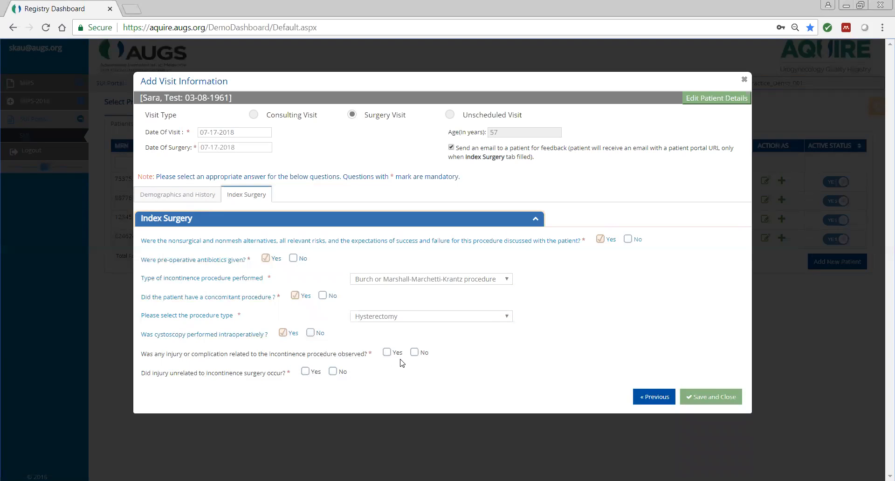
{"action": "left_click", "coordinate": [414, 353]}
{"action": "left_click", "coordinate": [333, 372]}
Change the incontinence procedure type to Midurethral sling (Enter UDI) and continue to the Device Information section.
{"action": "left_click", "coordinate": [439, 279]}
{"action": "left_click", "coordinate": [429, 299]}
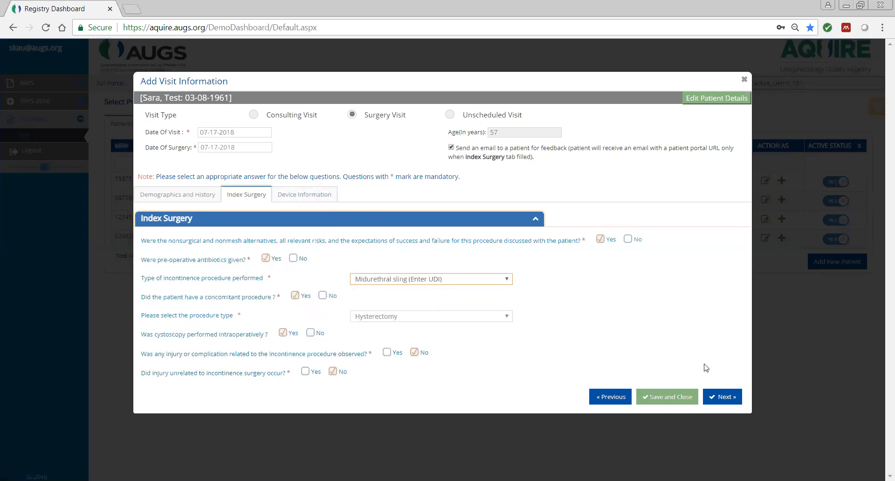
{"action": "left_click", "coordinate": [729, 395]}
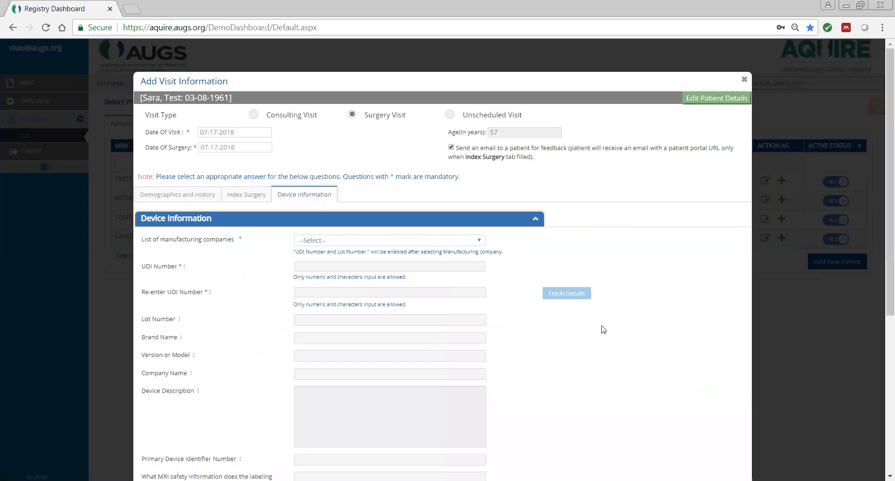
{"action": "scroll", "coordinate": [603, 329], "scroll_direction": "down", "scroll_amount": 2}
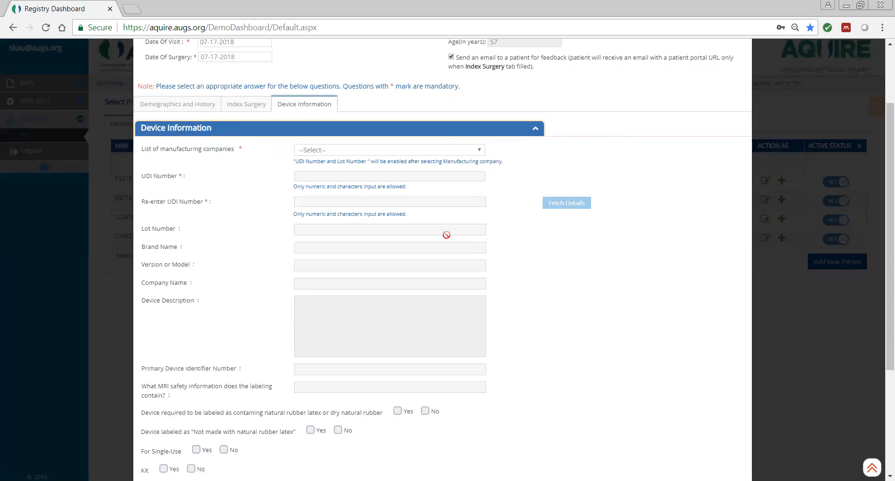
{"action": "left_click", "coordinate": [408, 151]}
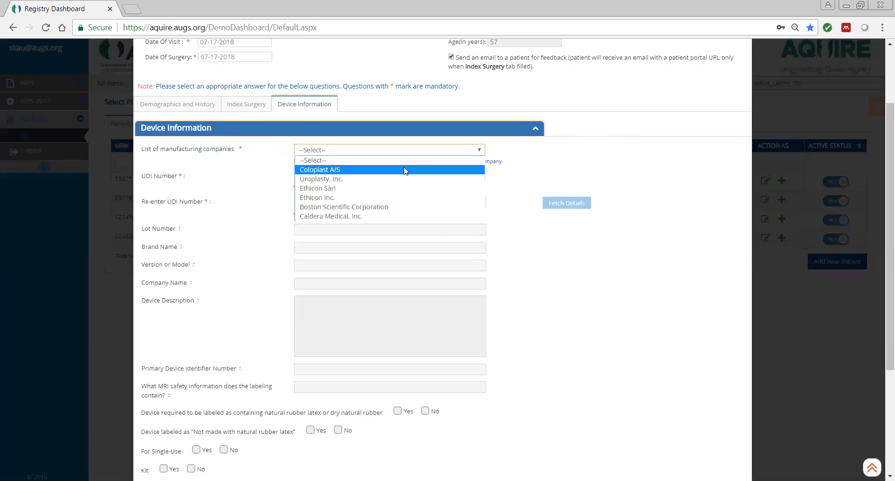
{"action": "left_click", "coordinate": [404, 167]}
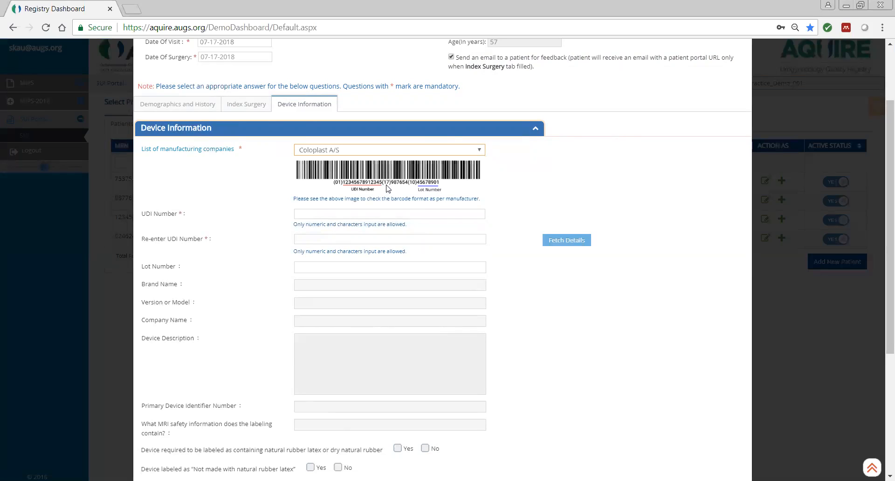
{"action": "left_click", "coordinate": [339, 213]}
{"action": "key", "text": "ctrl+v"}
{"action": "left_click", "coordinate": [319, 237]}
{"action": "type", "text": "08714"}
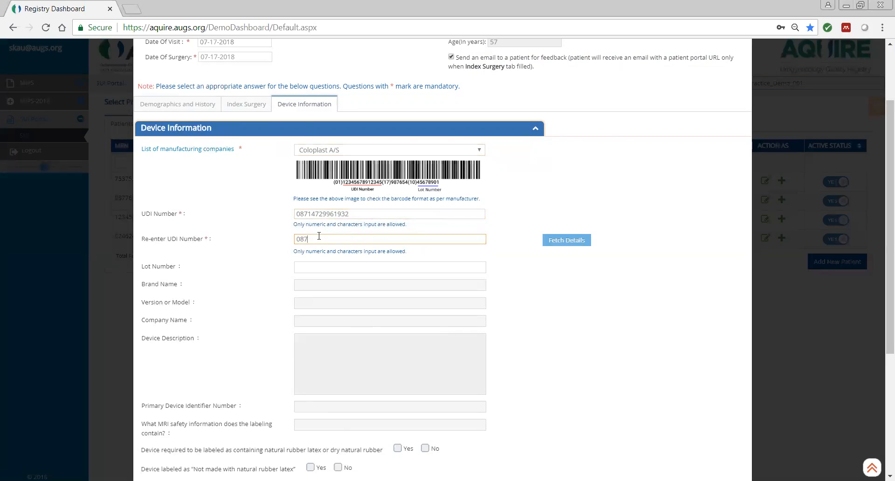
{"action": "type", "text": "729961932"}
{"action": "left_click", "coordinate": [461, 267]}
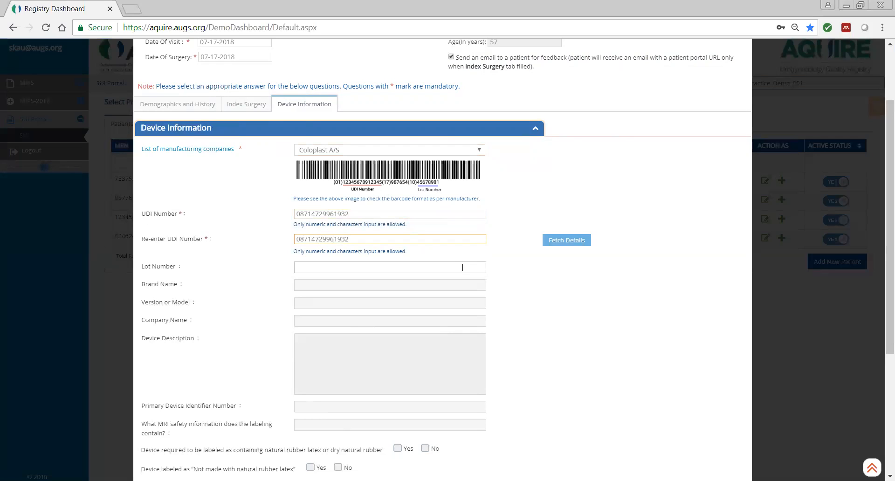
{"action": "type", "text": "12345"}
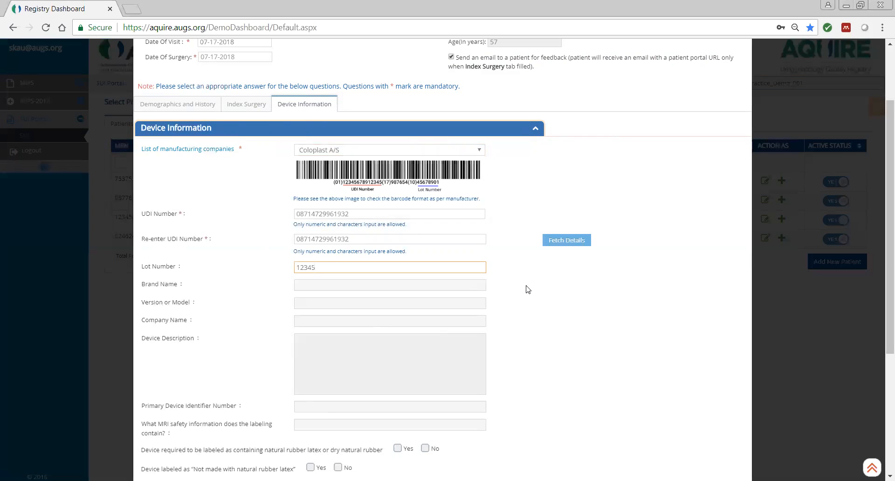
{"action": "left_click", "coordinate": [562, 242]}
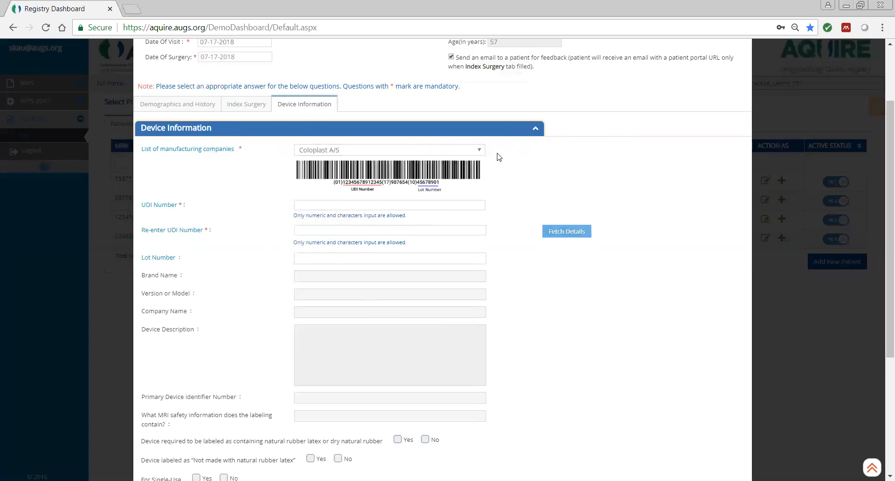
{"action": "left_click", "coordinate": [475, 153]}
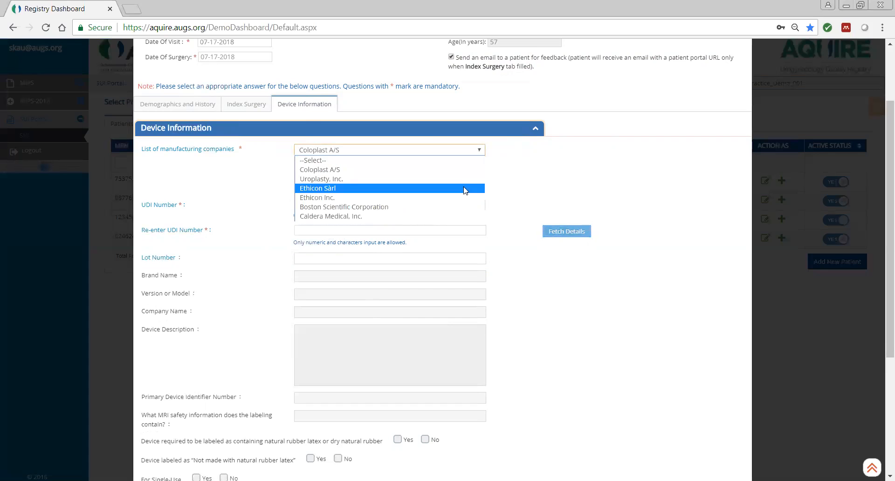
{"action": "left_click", "coordinate": [462, 206]}
{"action": "left_click", "coordinate": [449, 214]}
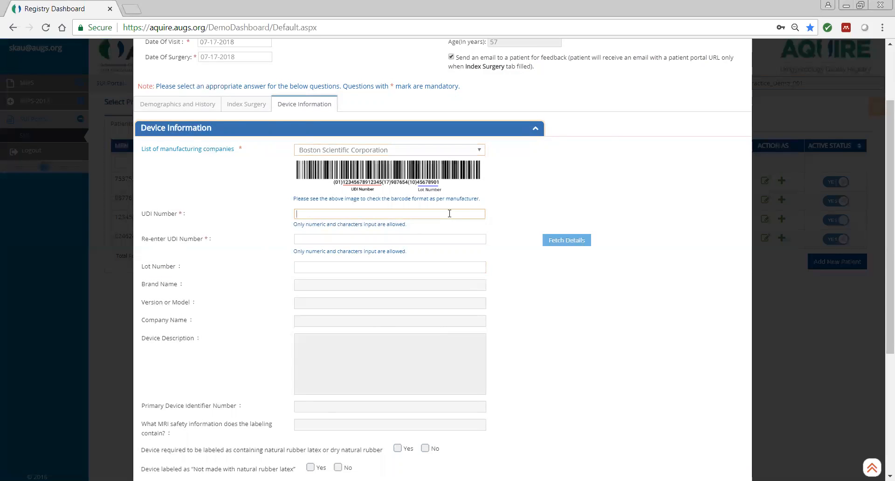
{"action": "key", "text": "ctrl+v"}
{"action": "left_click", "coordinate": [406, 237]}
{"action": "type", "text": "08714"}
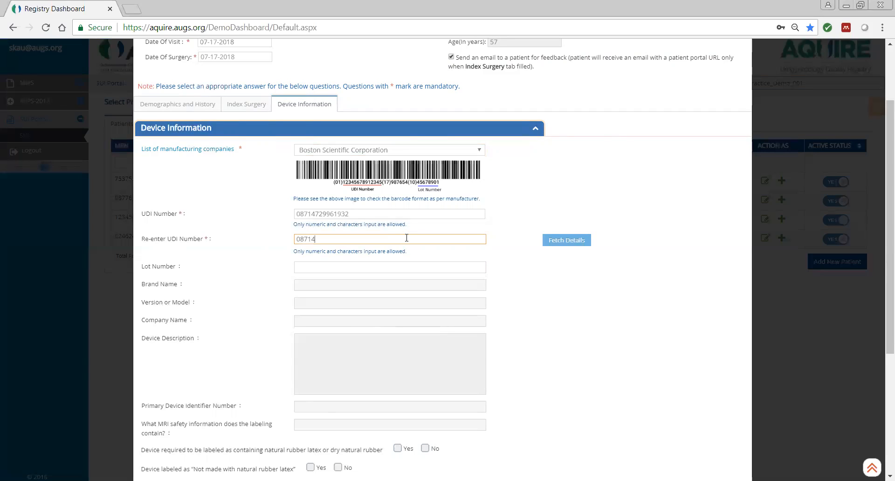
{"action": "type", "text": "729961932"}
{"action": "left_click", "coordinate": [383, 267]}
{"action": "type", "text": "12345"}
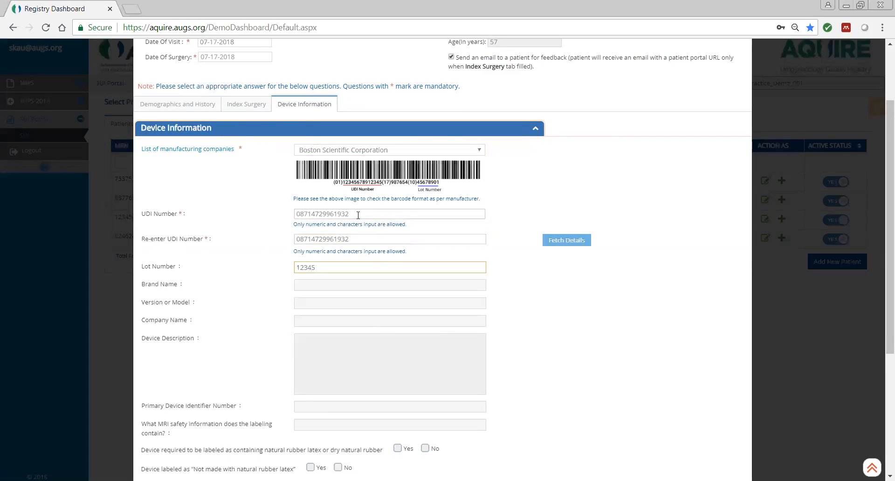
{"action": "left_click", "coordinate": [571, 241]}
Review the fetched device details down to the FDA product code, and save and close the surgery visit.
{"action": "scroll", "coordinate": [572, 261], "scroll_direction": "down", "scroll_amount": 4}
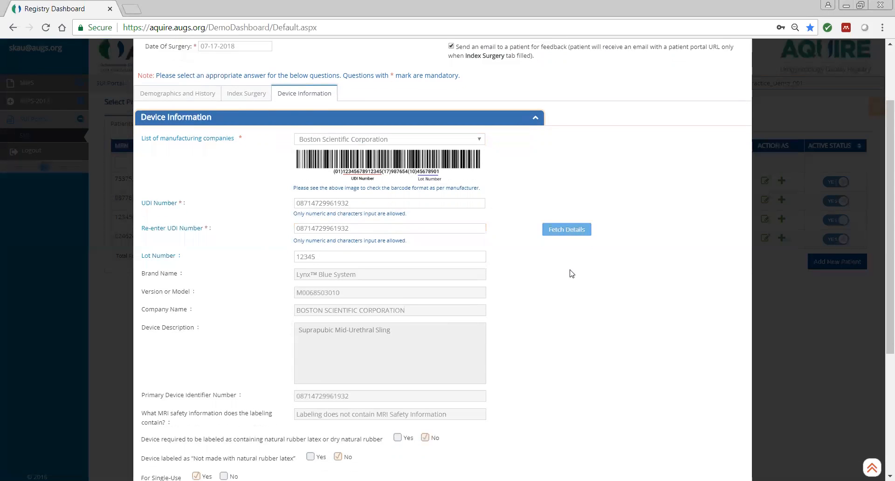
{"action": "scroll", "coordinate": [572, 273], "scroll_direction": "down", "scroll_amount": 1}
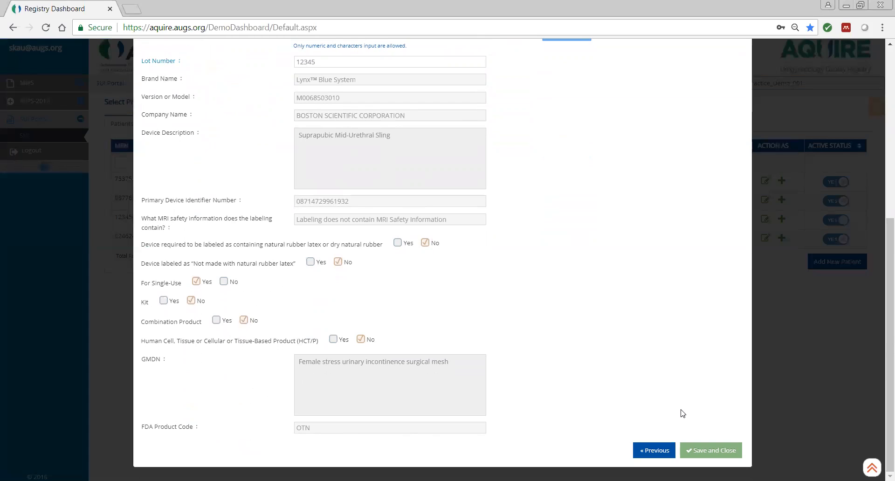
{"action": "left_click", "coordinate": [698, 450]}
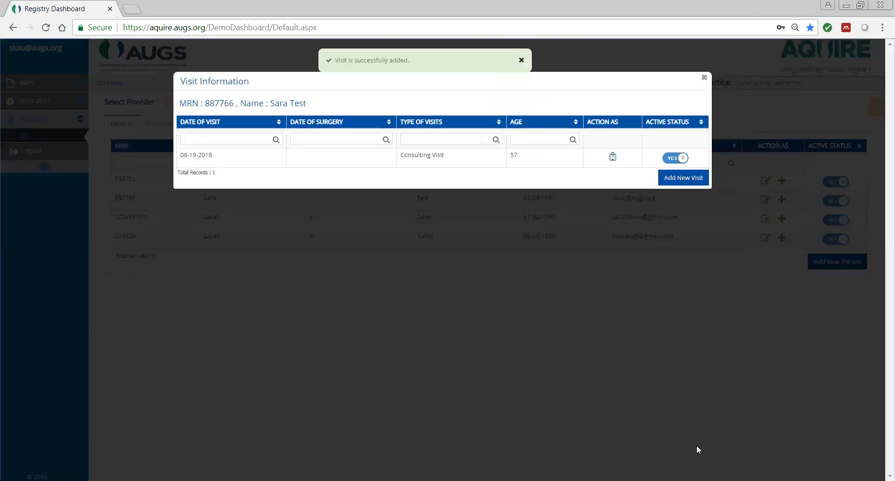